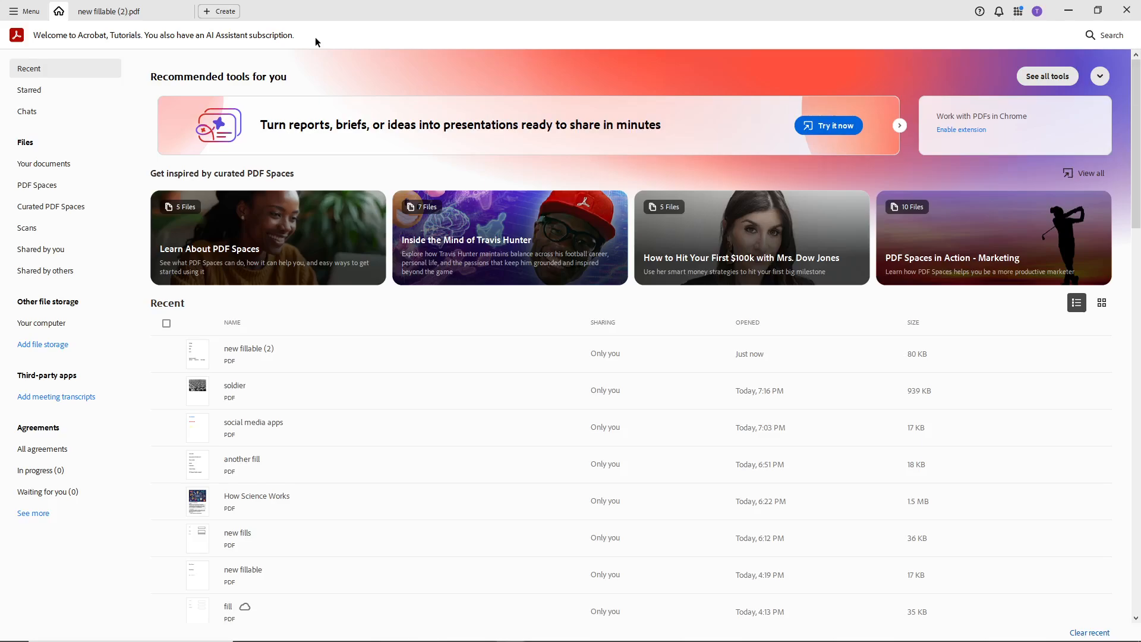
Open the "new fillable (2)" PDF from the recent files and start preparing it as a form
{"action": "scroll", "coordinate": [333, 196], "scroll_direction": "down", "scroll_amount": 2}
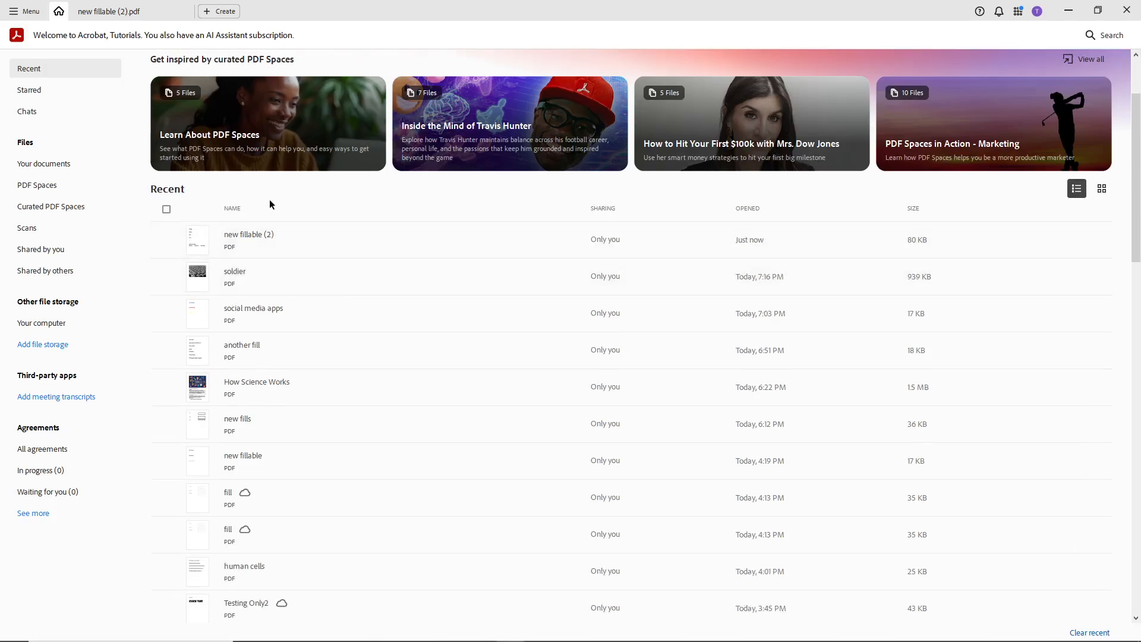
{"action": "left_click", "coordinate": [254, 238]}
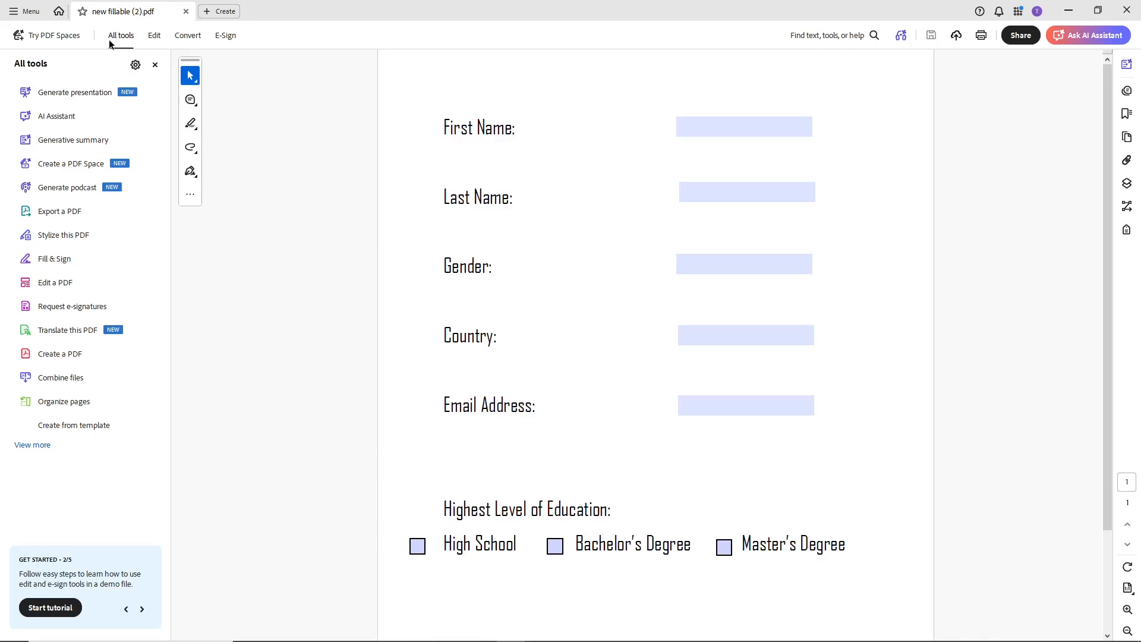
{"action": "left_click", "coordinate": [30, 446]}
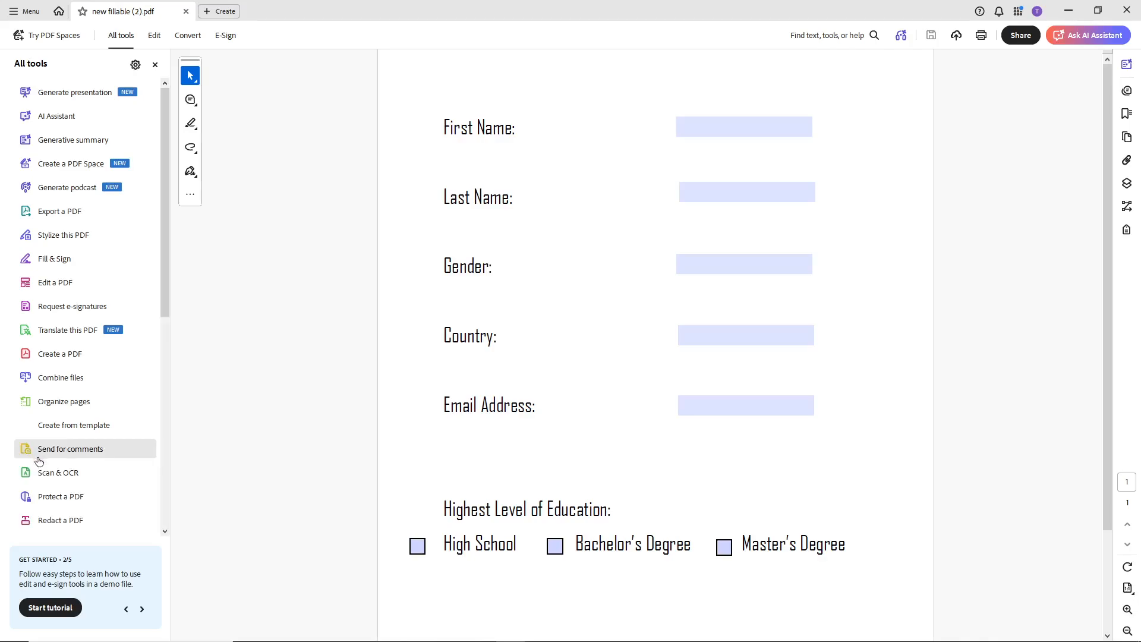
{"action": "scroll", "coordinate": [71, 417], "scroll_direction": "down", "scroll_amount": 5}
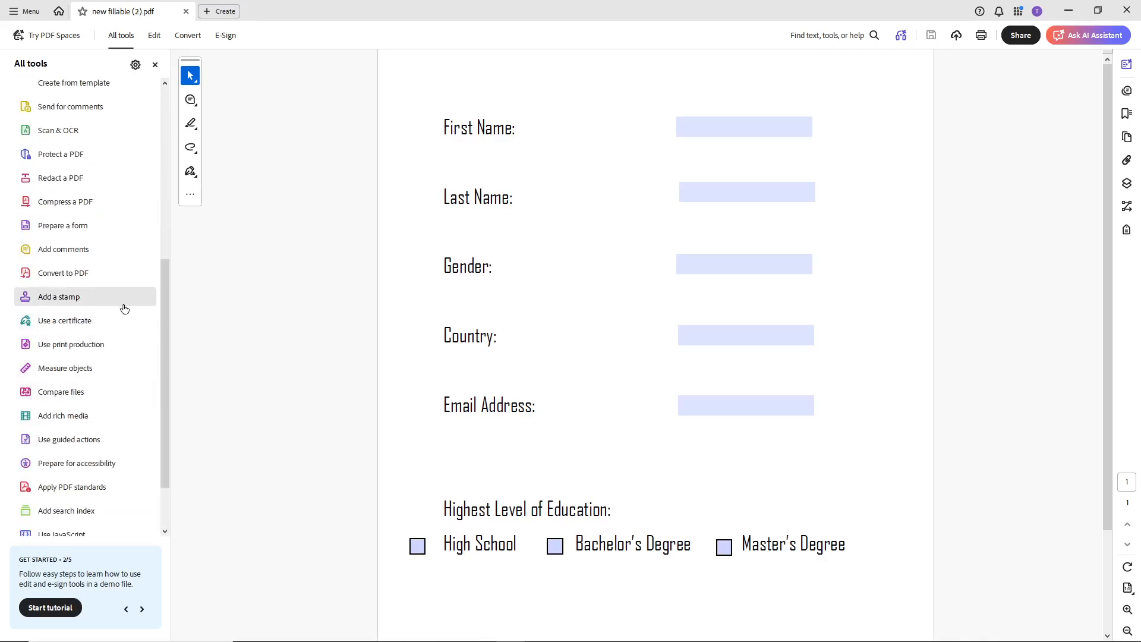
{"action": "left_click", "coordinate": [74, 231]}
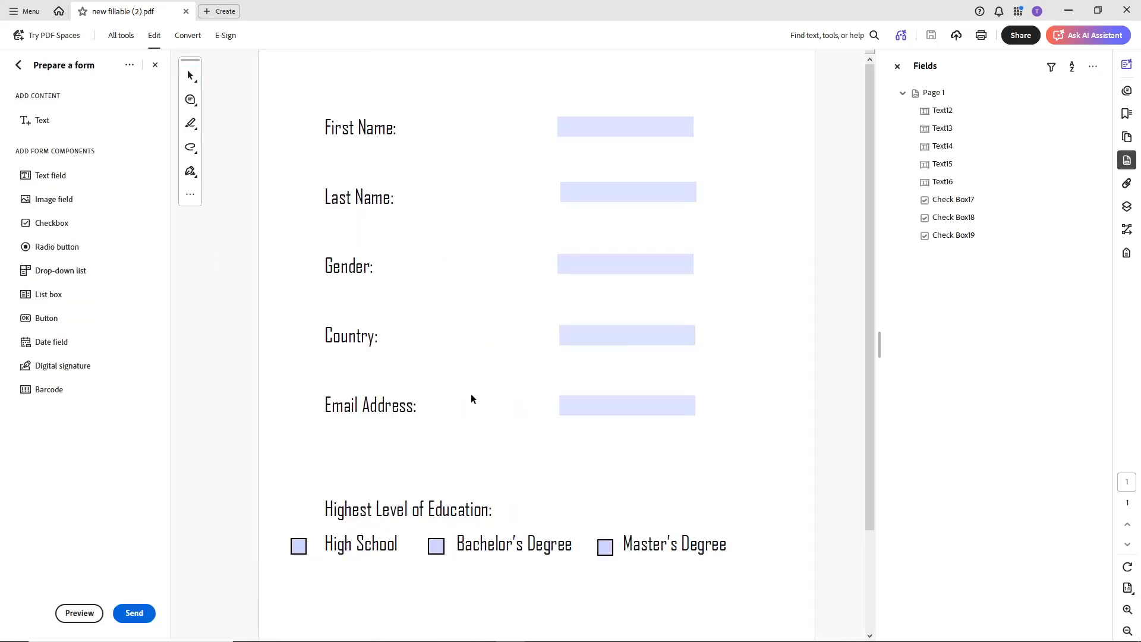
Add three text fields side by side in a row below the education checkboxes
{"action": "scroll", "coordinate": [472, 395], "scroll_direction": "down", "scroll_amount": 3}
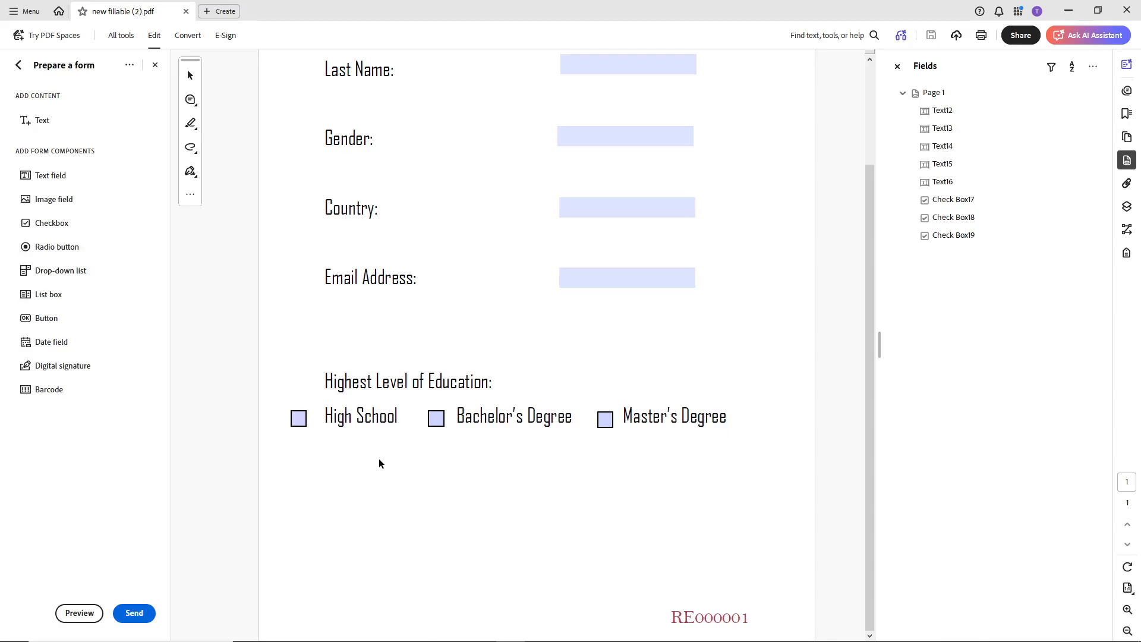
{"action": "left_click", "coordinate": [51, 177]}
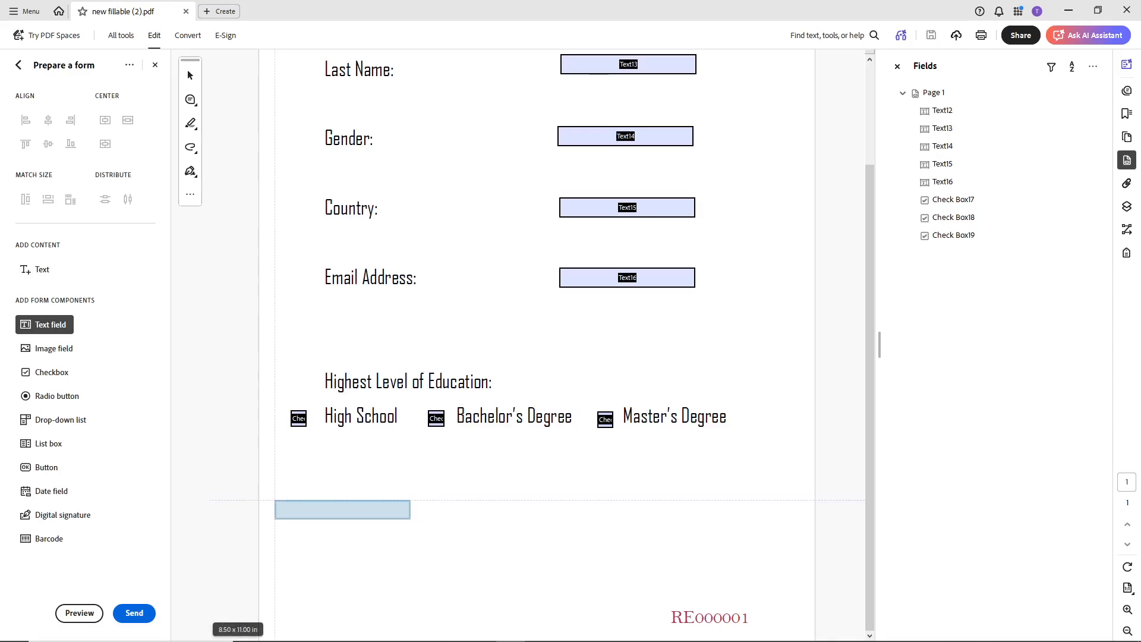
{"action": "left_click", "coordinate": [294, 500]}
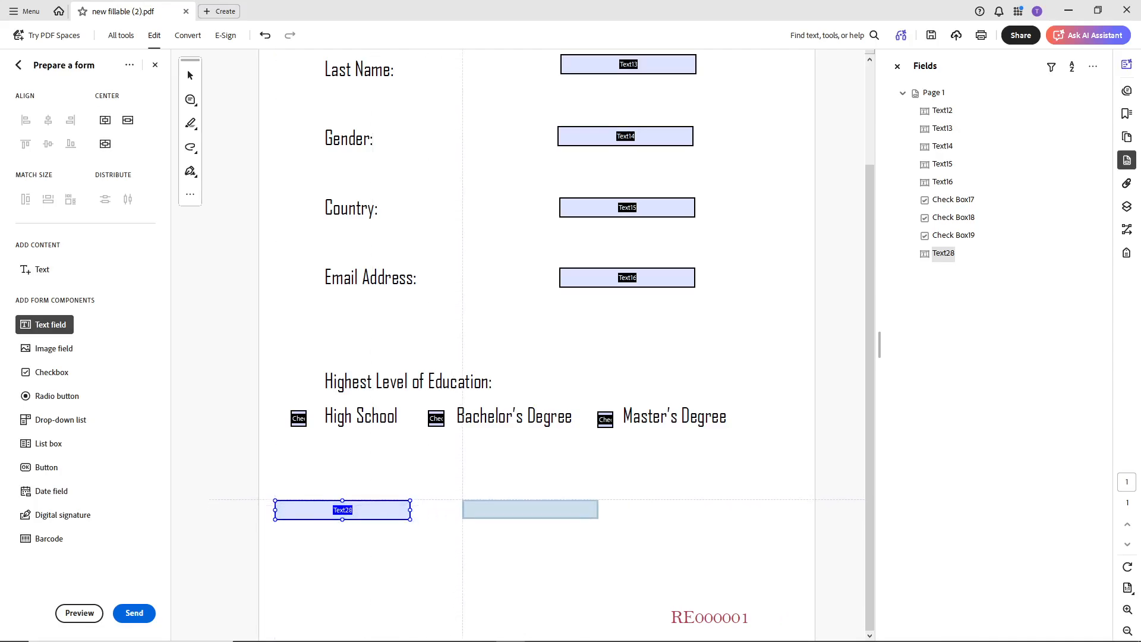
{"action": "left_click", "coordinate": [482, 499]}
{"action": "left_click", "coordinate": [672, 499]}
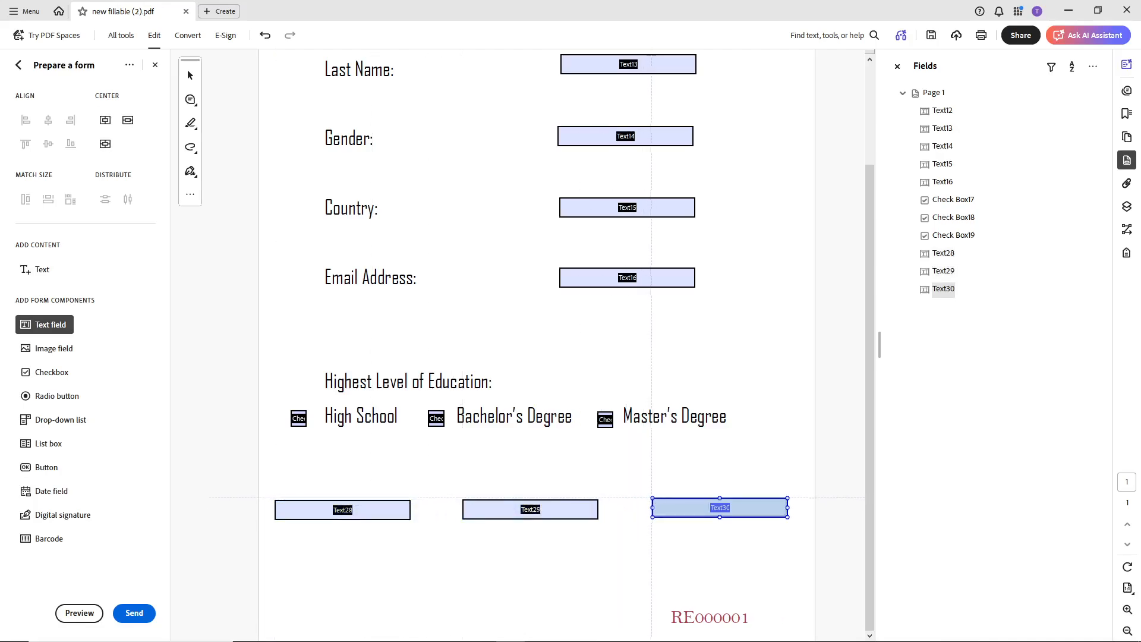
{"action": "left_click", "coordinate": [191, 77]}
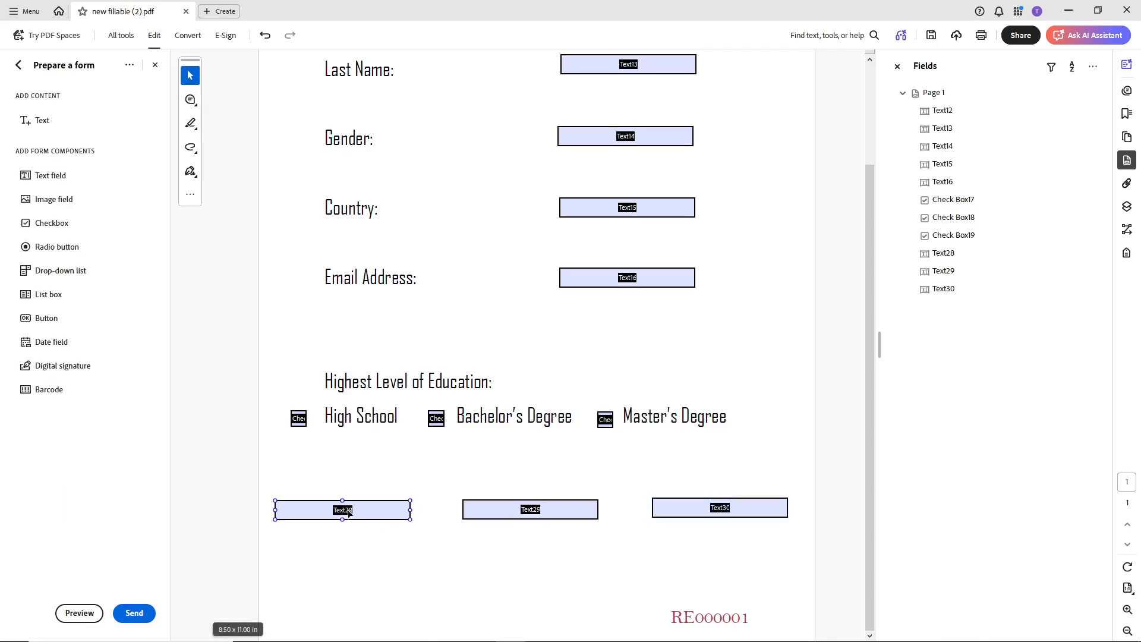
Rename the first new text field in the row below the checkboxes as textfield1
{"action": "left_click", "coordinate": [367, 506]}
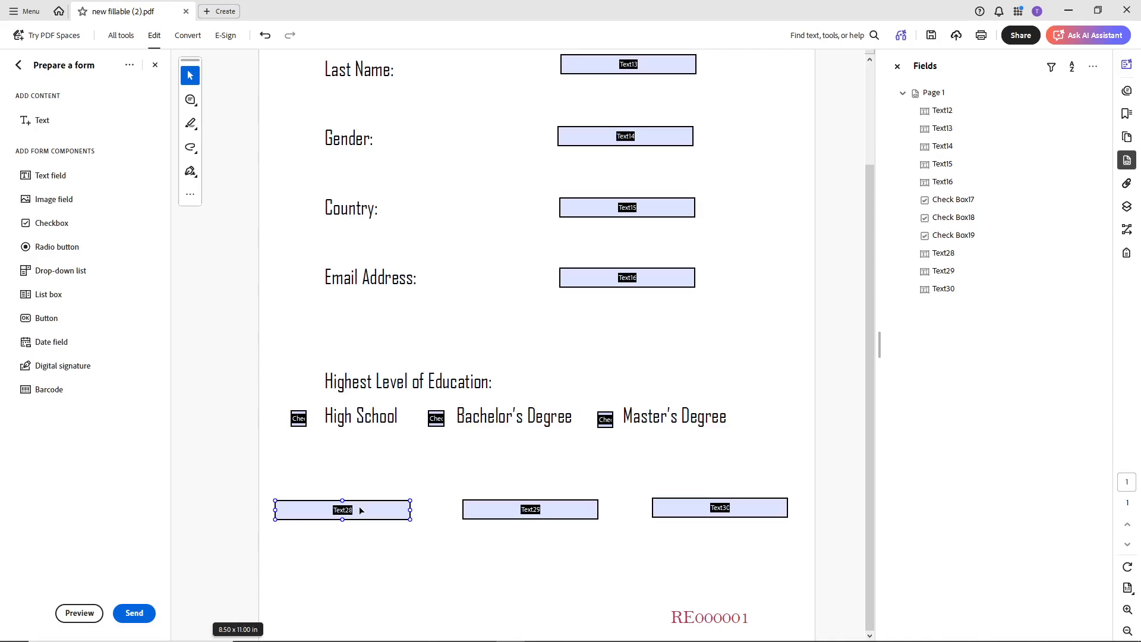
{"action": "right_click", "coordinate": [360, 510]}
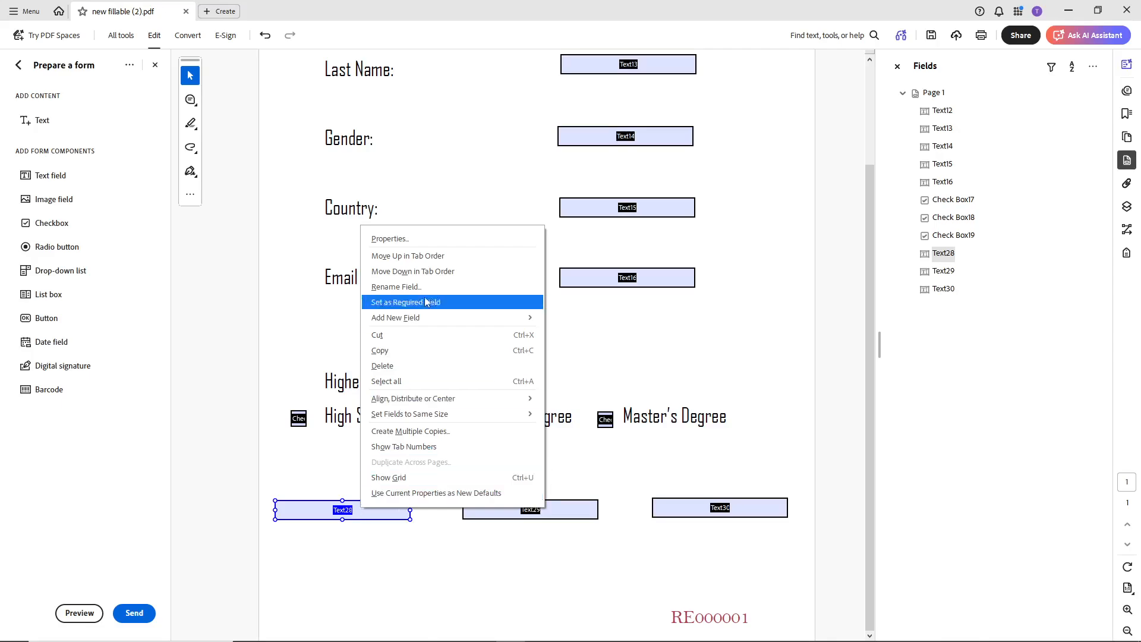
{"action": "left_click", "coordinate": [405, 245]}
{"action": "left_click", "coordinate": [341, 133]}
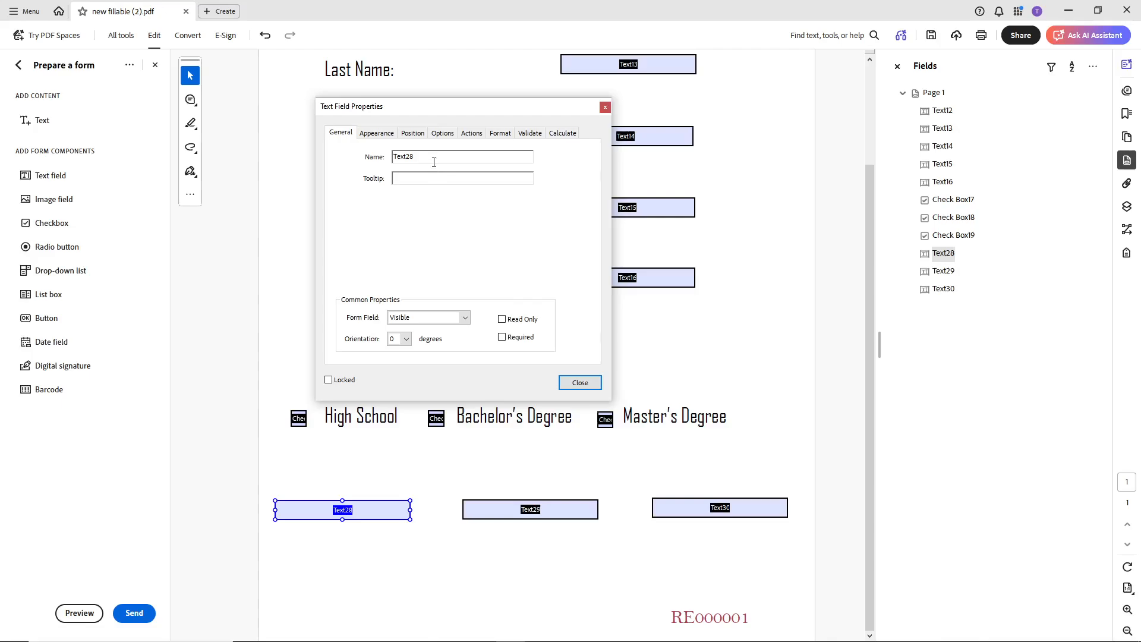
{"action": "key", "text": "BackSpace"}
{"action": "key", "text": "BackSpace"}
{"action": "key", "text": "BackSpace"}
{"action": "key", "text": "BackSpace"}
{"action": "key", "text": "BackSpace"}
{"action": "key", "text": "BackSpace"}
{"action": "type", "text": "textfield1"}
{"action": "left_click", "coordinate": [580, 382]}
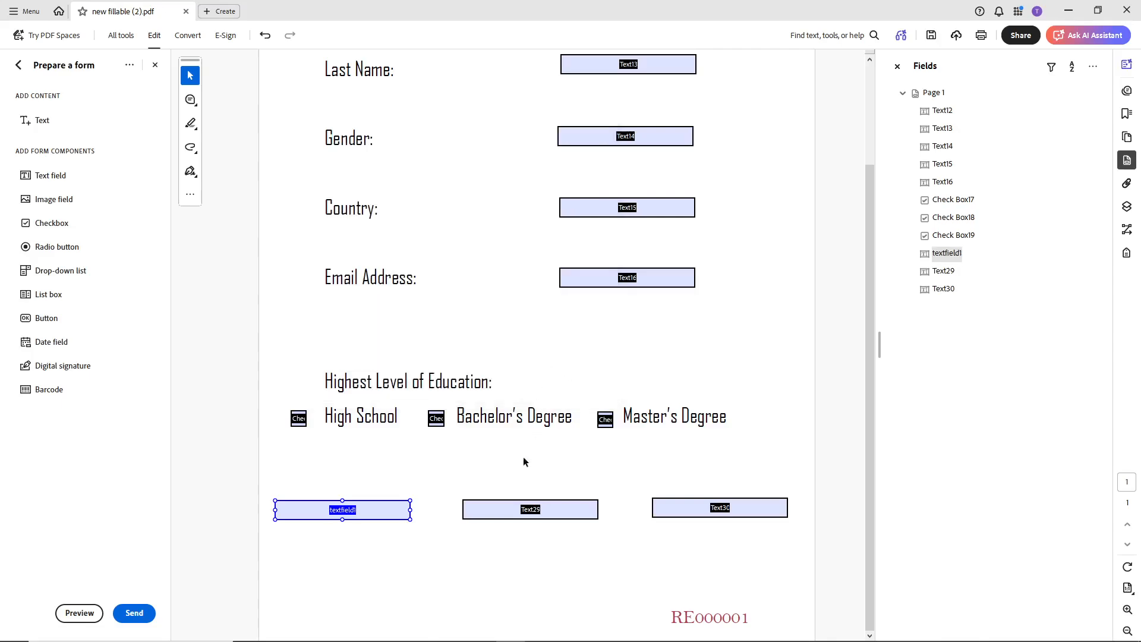
Rename the middle new text field below the checkboxes as textfield2
{"action": "left_click", "coordinate": [521, 518], "text": "ctrl"}
{"action": "right_click", "coordinate": [519, 518]}
{"action": "left_click", "coordinate": [537, 243]}
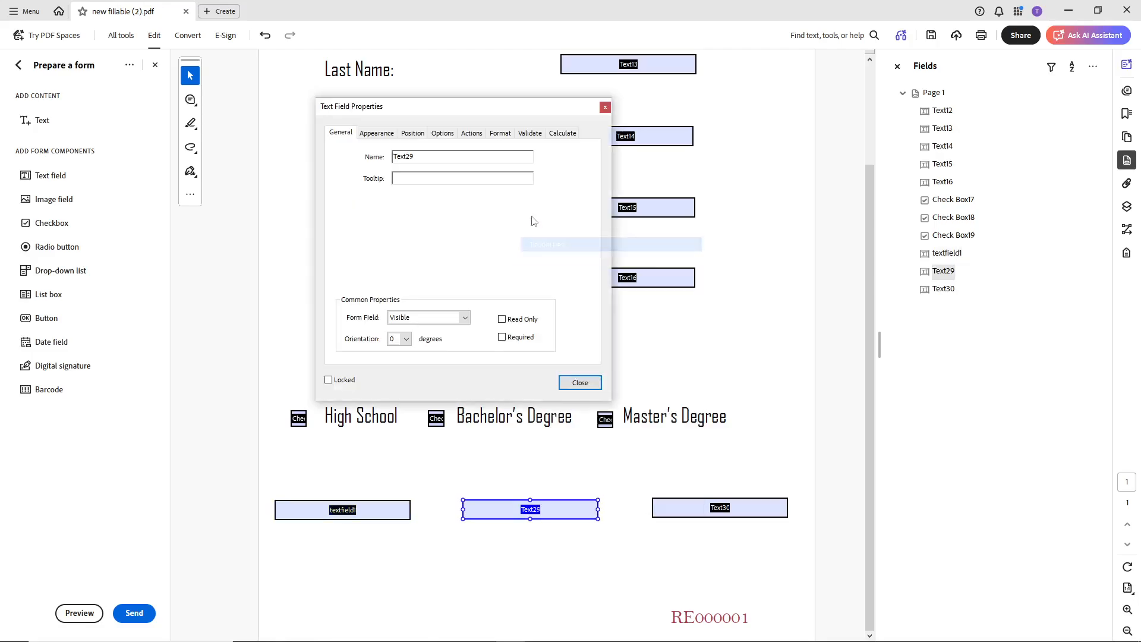
{"action": "left_click", "coordinate": [443, 158]}
{"action": "key", "text": "BackSpace"}
{"action": "key", "text": "BackSpace"}
{"action": "key", "text": "BackSpace"}
{"action": "key", "text": "BackSpace"}
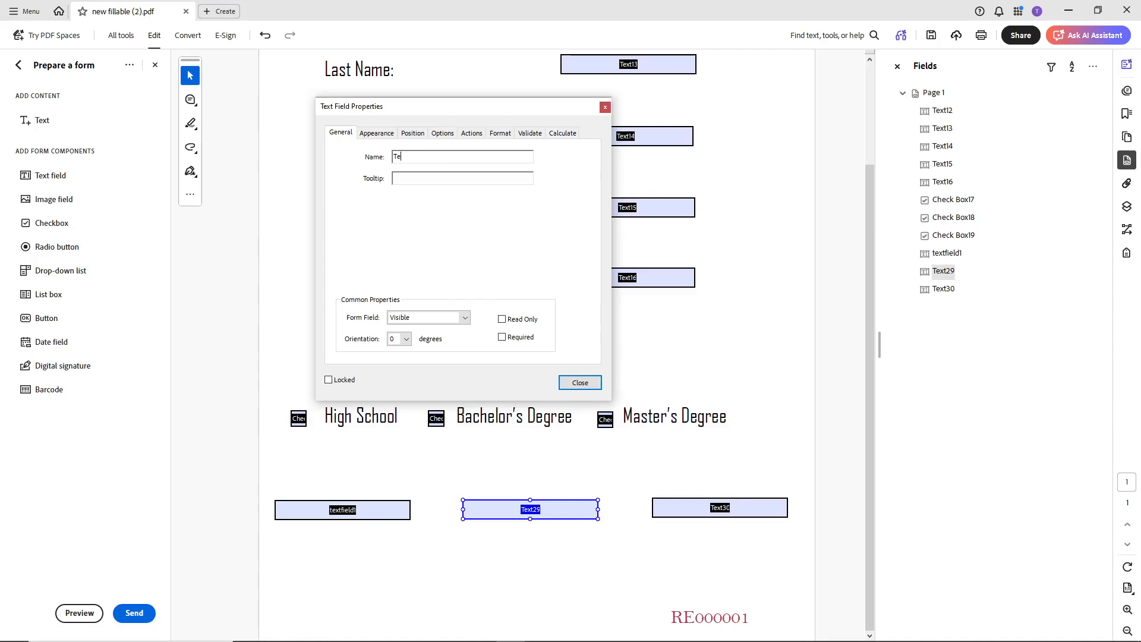
{"action": "key", "text": "BackSpace"}
{"action": "key", "text": "BackSpace"}
{"action": "type", "text": "textfield1"}
{"action": "left_click", "coordinate": [578, 384]}
Rename the last new text field in the row below the checkboxes as textfield3
{"action": "left_click", "coordinate": [699, 515]}
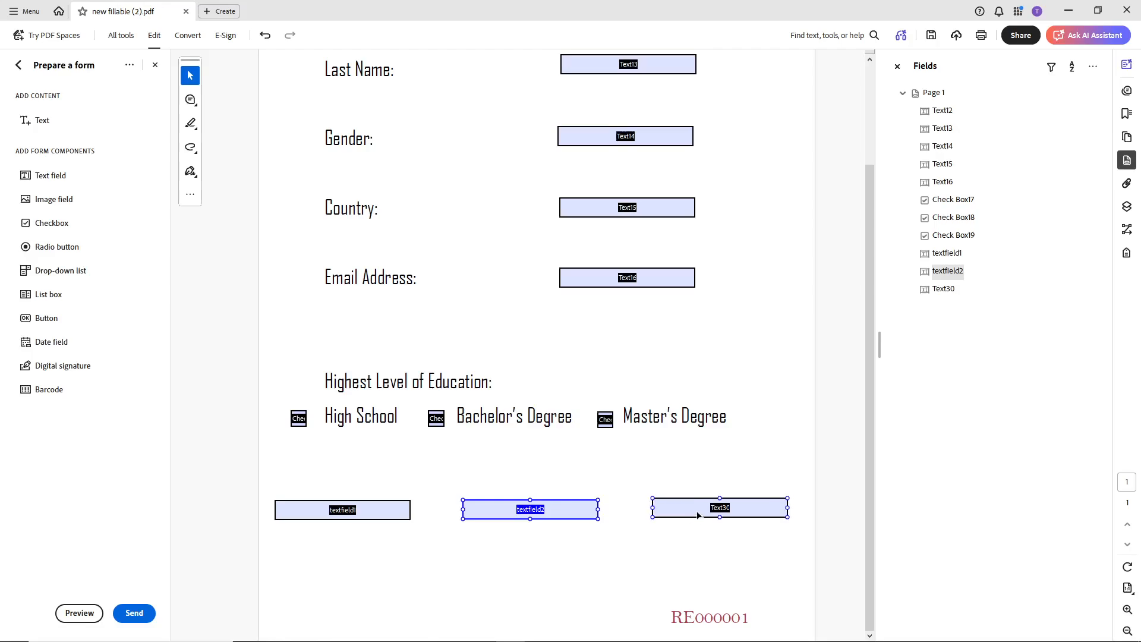
{"action": "right_click", "coordinate": [699, 514]}
{"action": "left_click", "coordinate": [759, 237]}
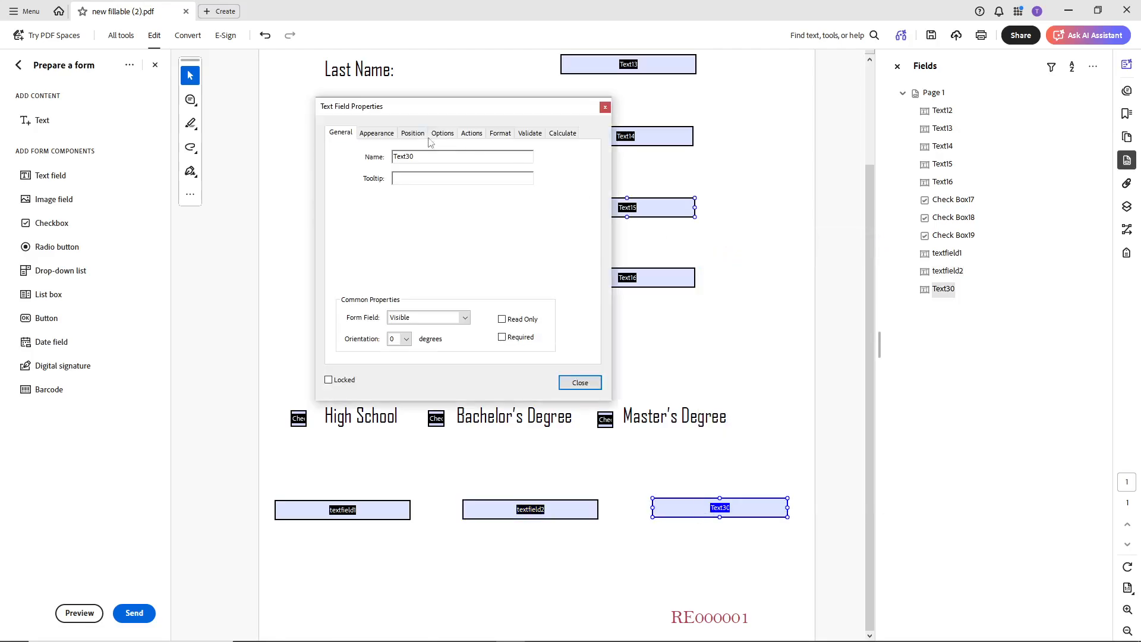
{"action": "key", "text": "BackSpace"}
{"action": "key", "text": "BackSpace"}
{"action": "key", "text": "BackSpace"}
{"action": "key", "text": "BackSpace"}
{"action": "key", "text": "BackSpace"}
{"action": "key", "text": "BackSpace"}
{"action": "type", "text": "textfield1"}
{"action": "left_click", "coordinate": [580, 383]}
{"action": "right_click", "coordinate": [542, 506]}
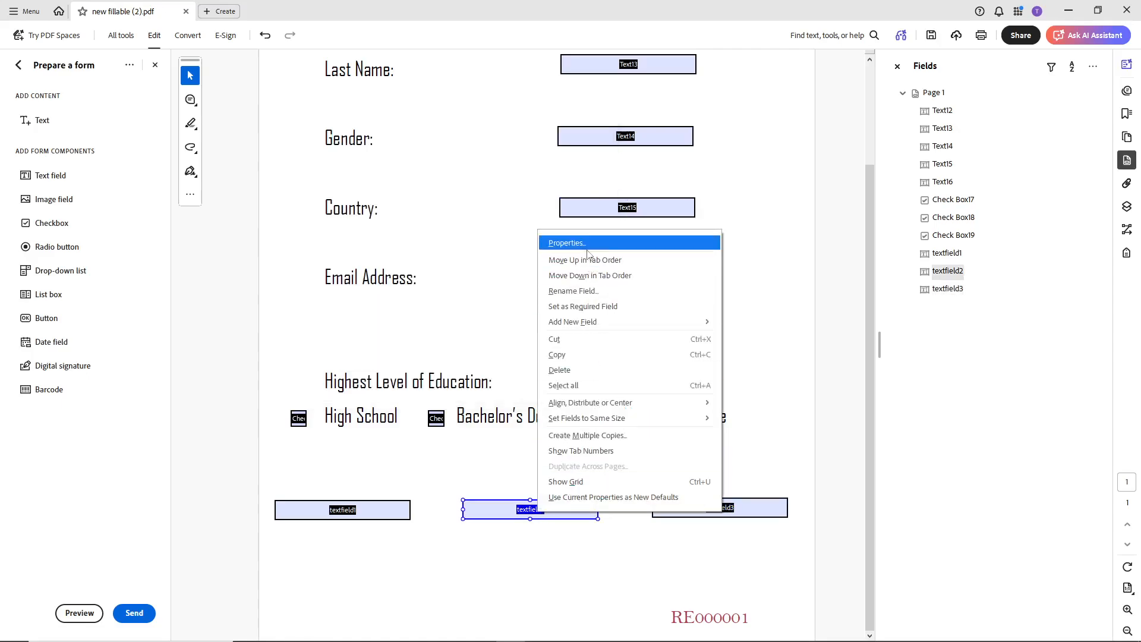
{"action": "left_click", "coordinate": [570, 559]}
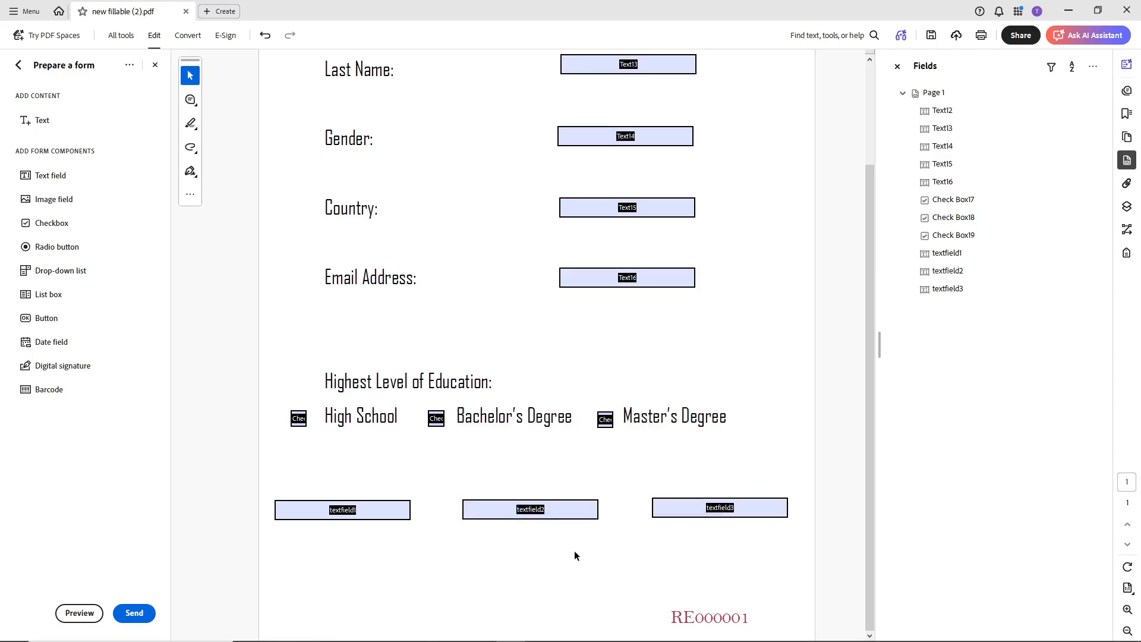
Set textfield3 to calculate its value with the simplified field notation textfield1*textfield2/100
{"action": "right_click", "coordinate": [695, 513]}
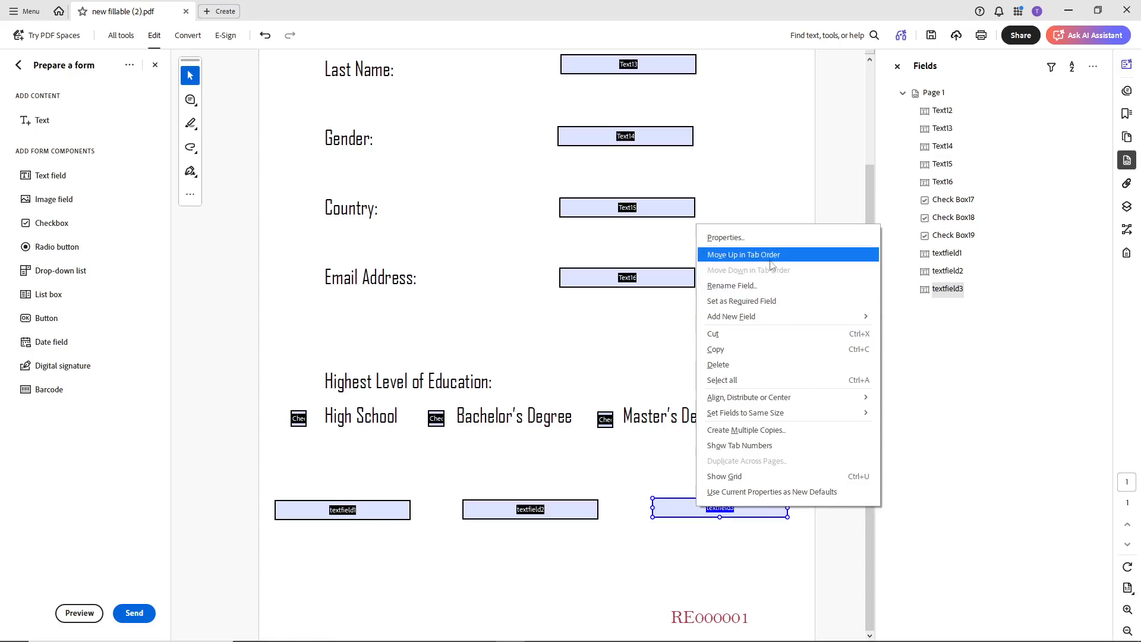
{"action": "left_click", "coordinate": [749, 242]}
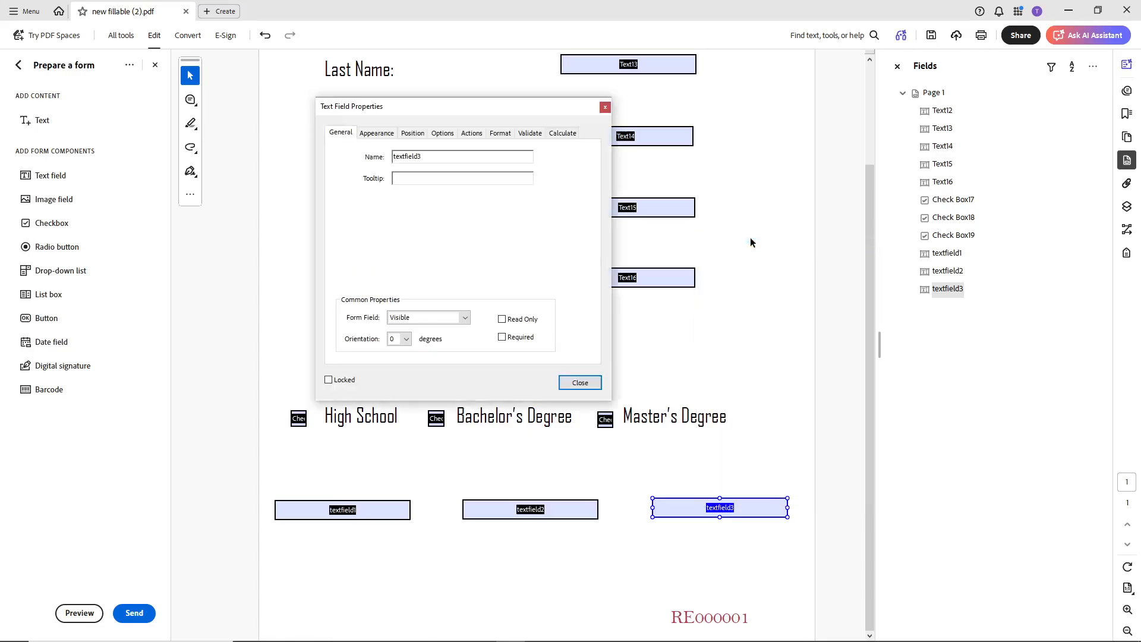
{"action": "left_click", "coordinate": [562, 133]}
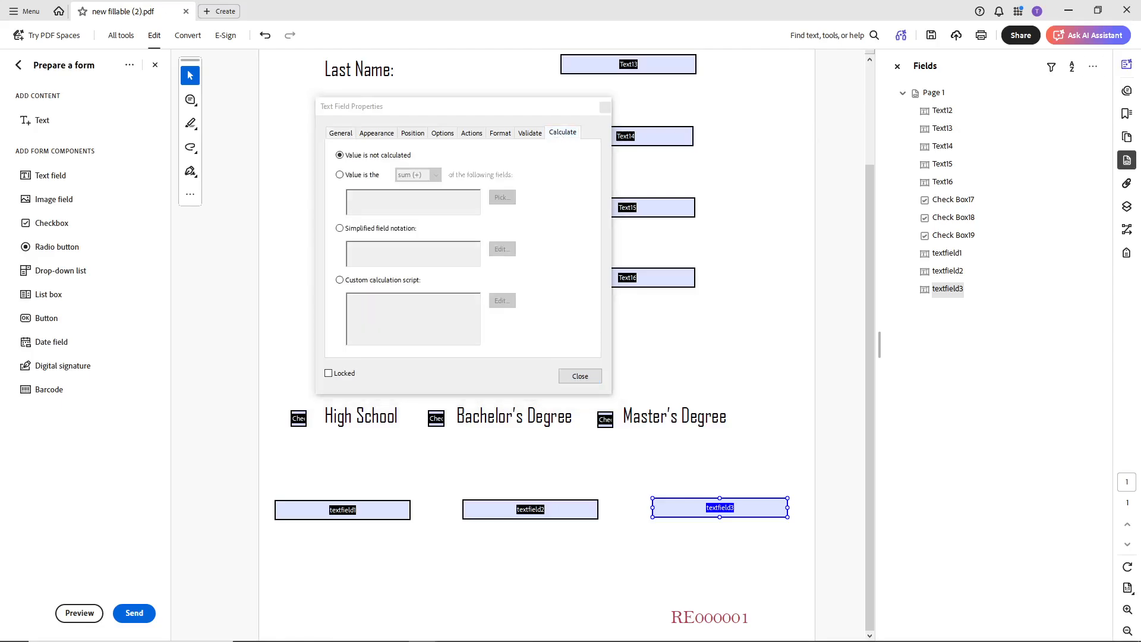
{"action": "left_click", "coordinate": [340, 229]}
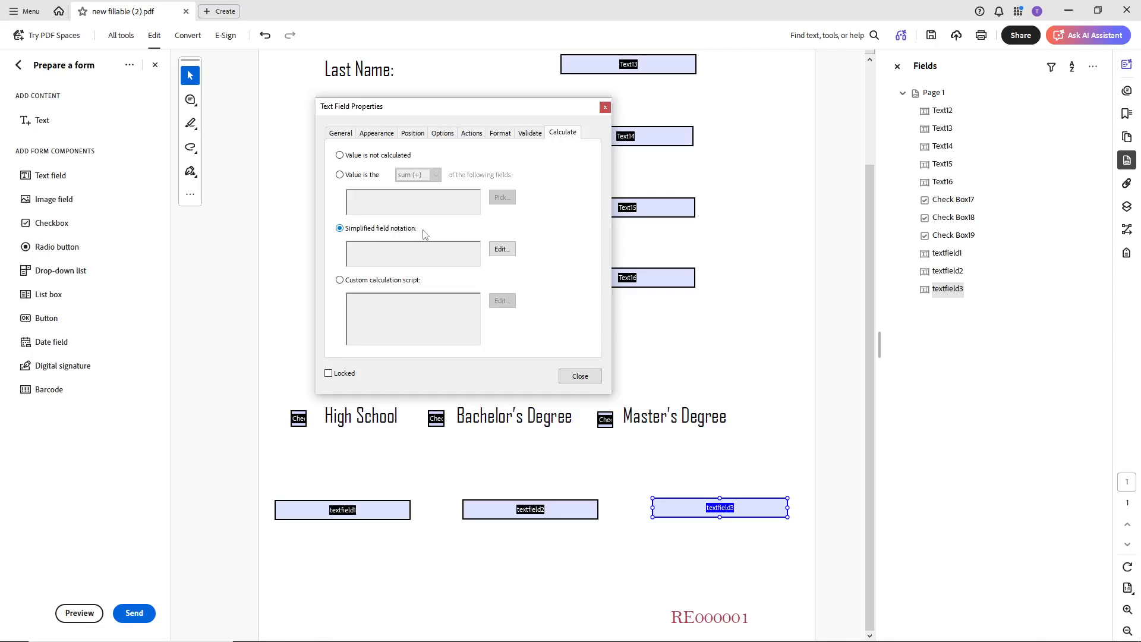
{"action": "left_click", "coordinate": [499, 248]}
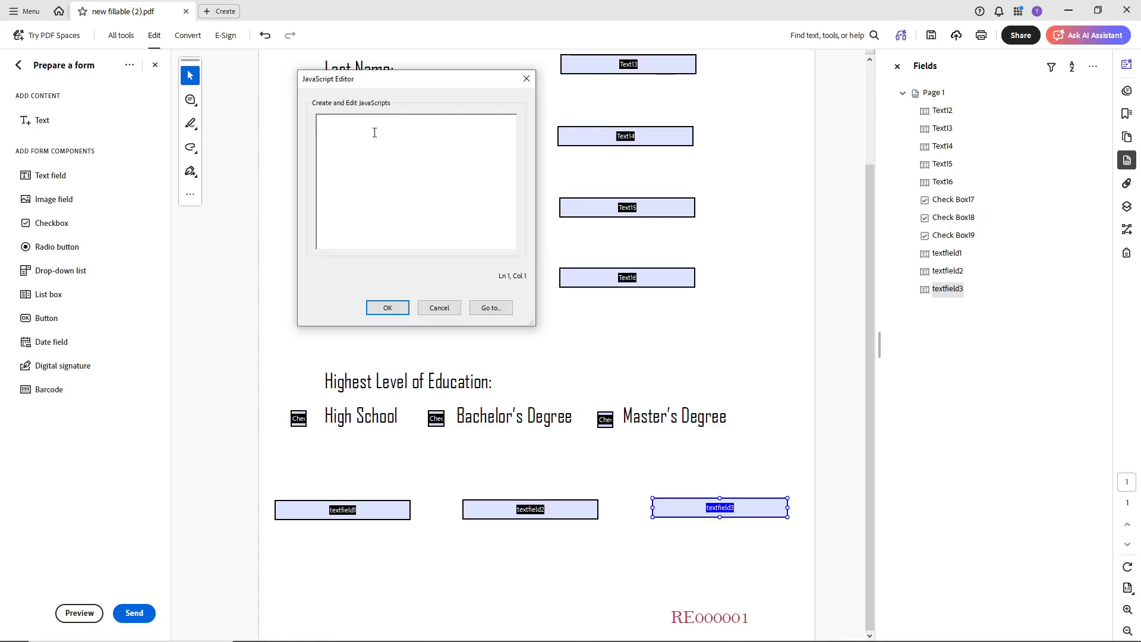
{"action": "type", "text": "textfield1*textfield2/100"}
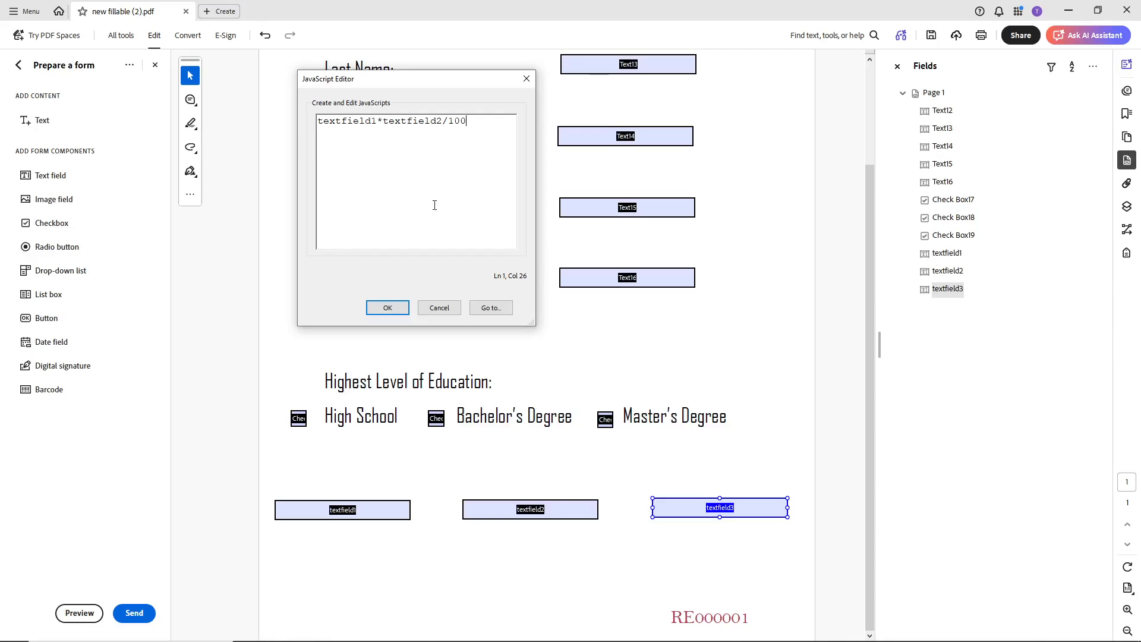
{"action": "left_click", "coordinate": [389, 308]}
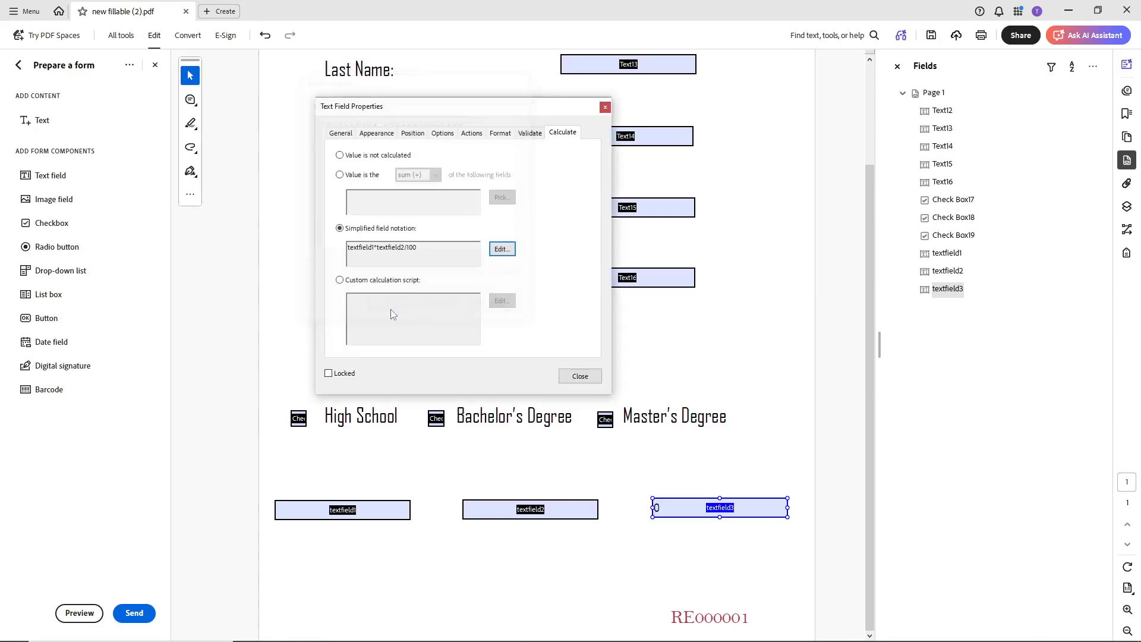
{"action": "left_click", "coordinate": [579, 378]}
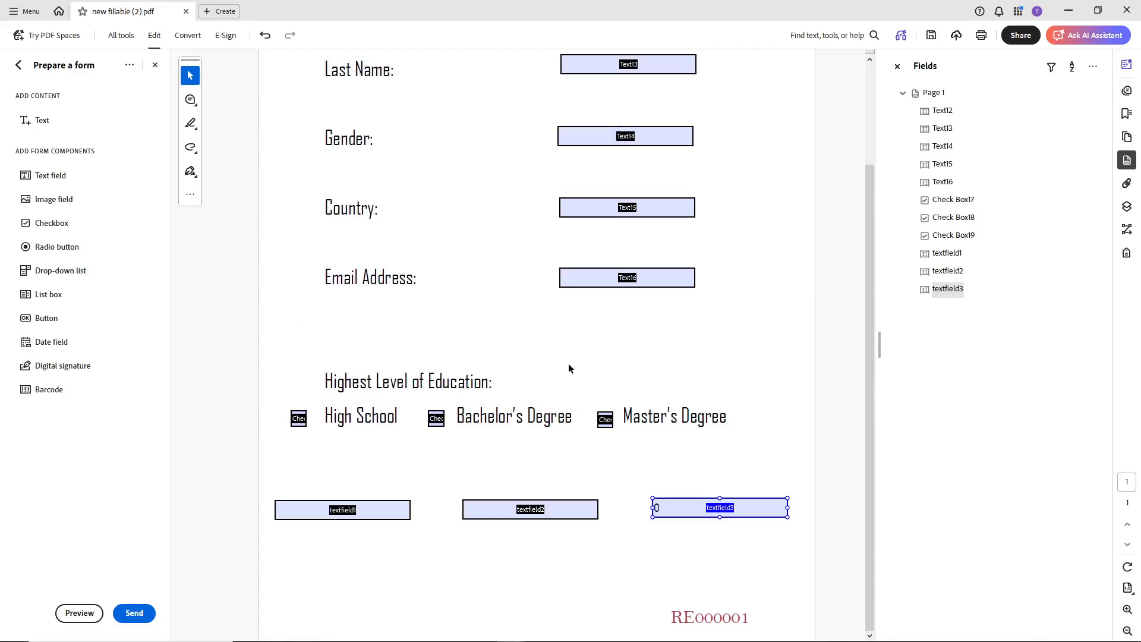
Preview the form and test the calculation with 100 in the first field and 5 in the second
{"action": "left_click", "coordinate": [87, 621]}
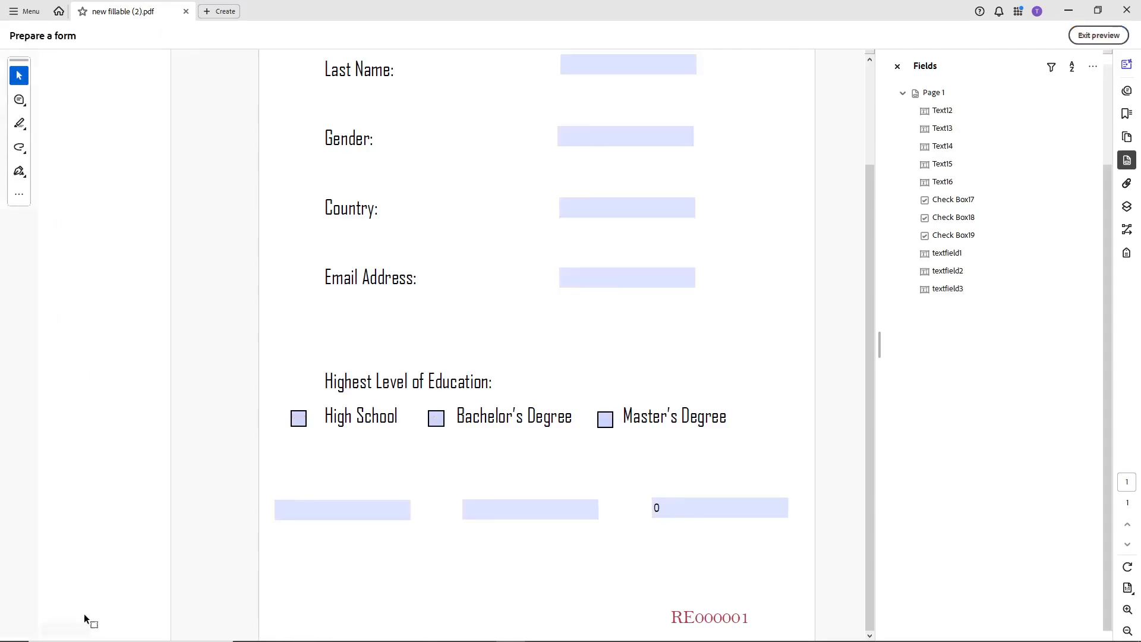
{"action": "left_click", "coordinate": [362, 509]}
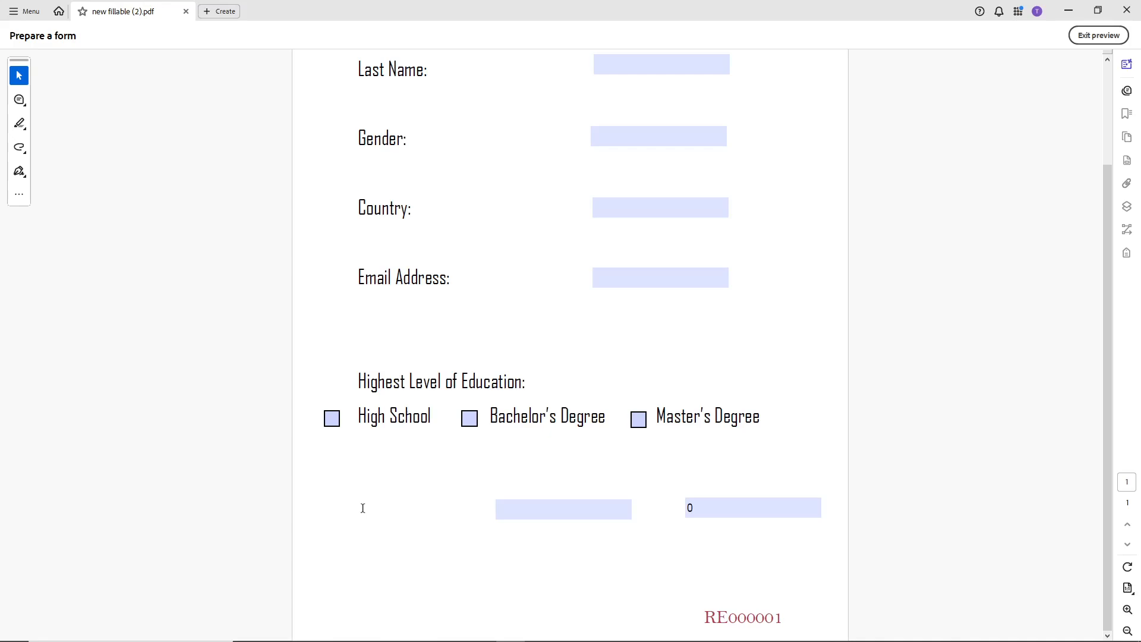
{"action": "type", "text": "100"}
{"action": "left_click", "coordinate": [566, 508]}
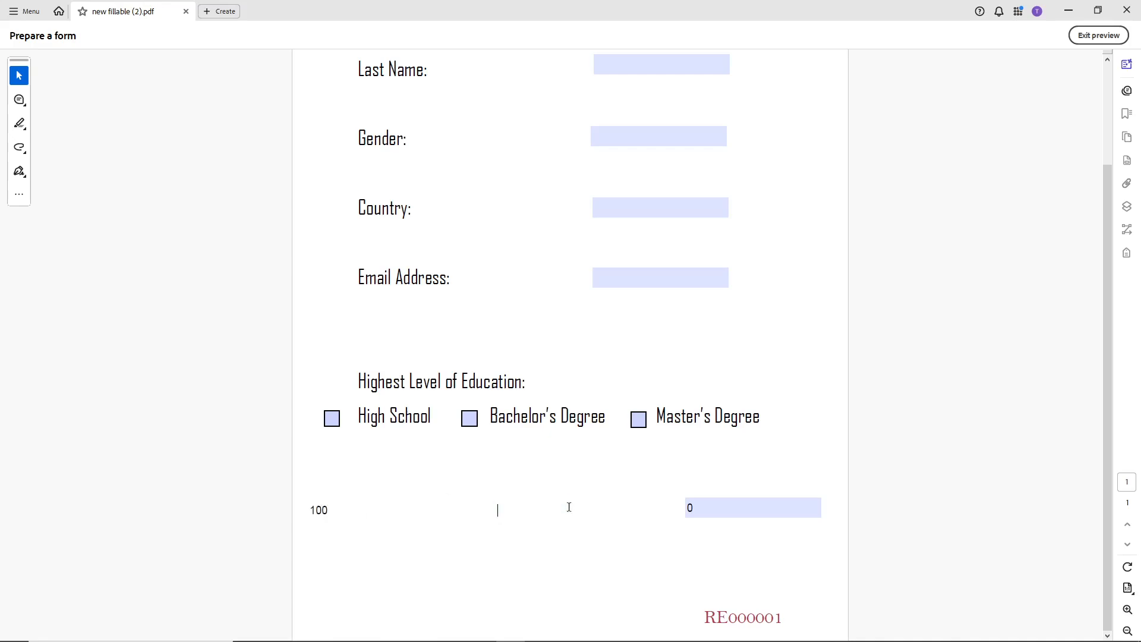
{"action": "type", "text": "4"}
{"action": "key", "text": "BackSpace"}
{"action": "type", "text": "5"}
{"action": "key", "text": "Return"}
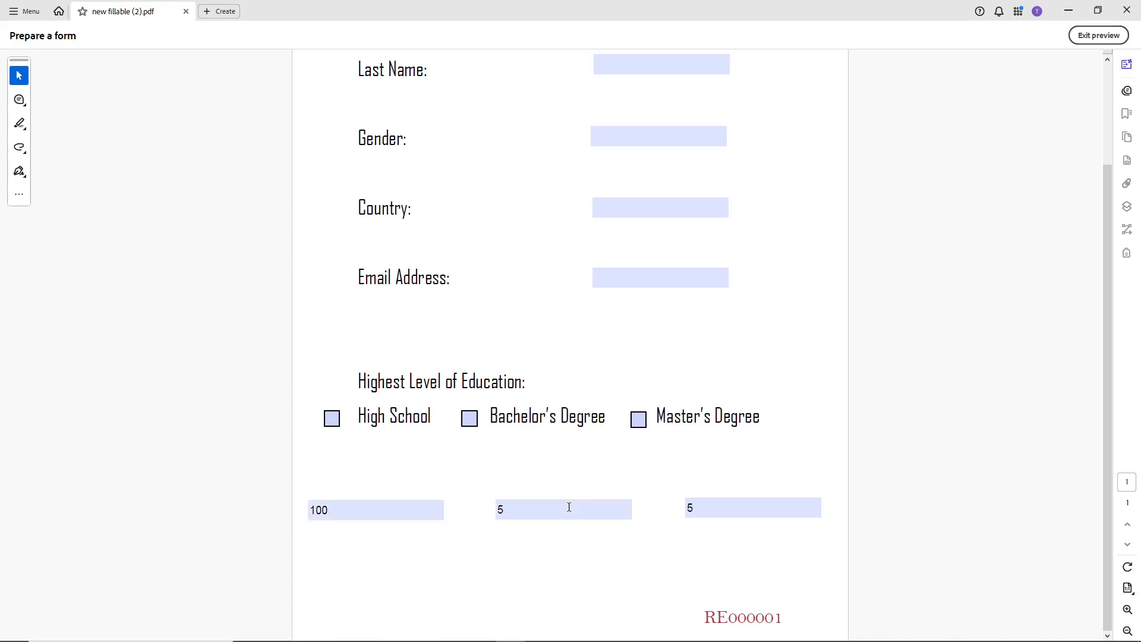
Change the second calculation field's test value to 2
{"action": "left_click", "coordinate": [568, 508]}
{"action": "key", "text": "BackSpace"}
{"action": "type", "text": "2"}
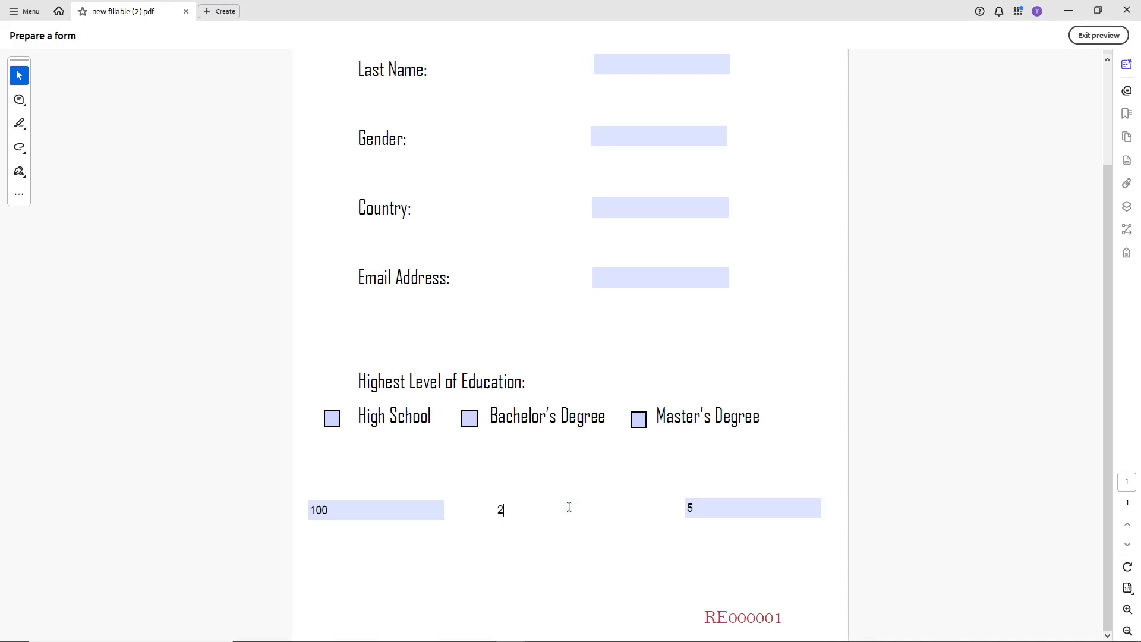
{"action": "key", "text": "Return"}
Change the first calculation field's test value to 50
{"action": "left_click", "coordinate": [435, 509]}
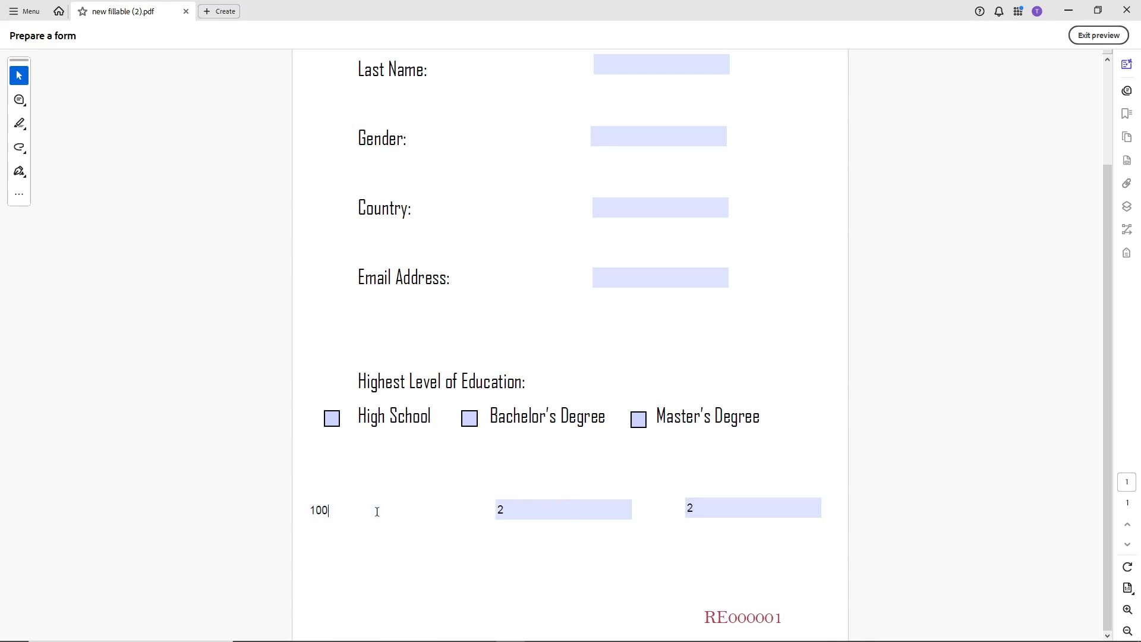
{"action": "key", "text": "BackSpace"}
{"action": "key", "text": "BackSpace"}
{"action": "key", "text": "BackSpace"}
{"action": "type", "text": "100"}
{"action": "key", "text": "BackSpace"}
{"action": "key", "text": "BackSpace"}
{"action": "key", "text": "BackSpace"}
{"action": "type", "text": "500"}
{"action": "key", "text": "BackSpace"}
{"action": "key", "text": "Return"}
Change the second calculation field's test value to 22 and return to form editing
{"action": "left_click", "coordinate": [538, 509]}
{"action": "type", "text": "2"}
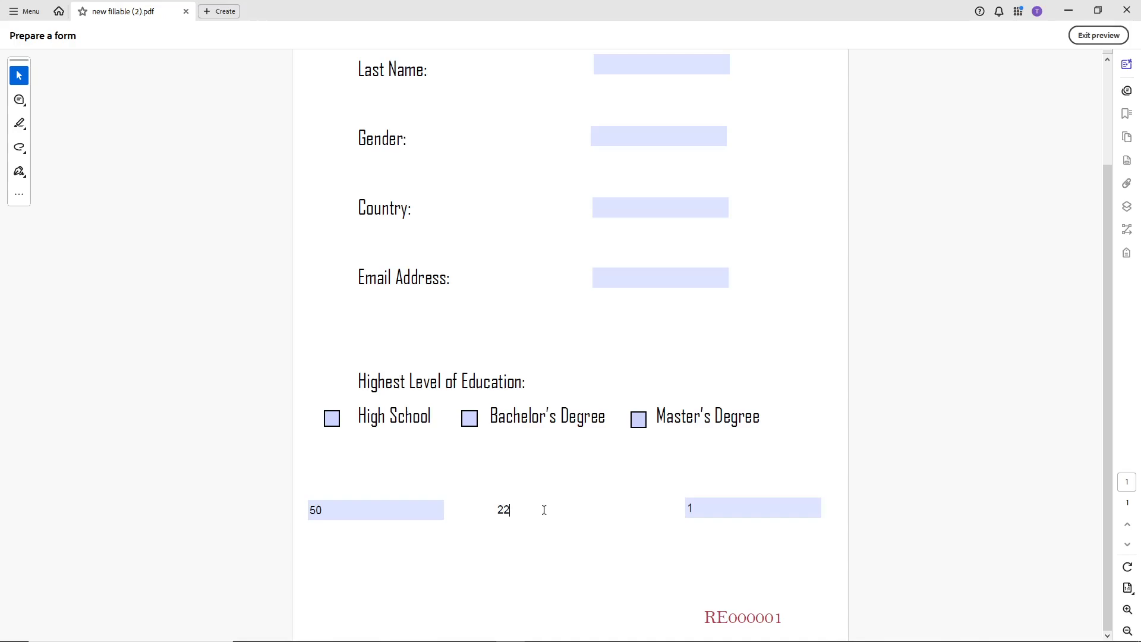
{"action": "key", "text": "Return"}
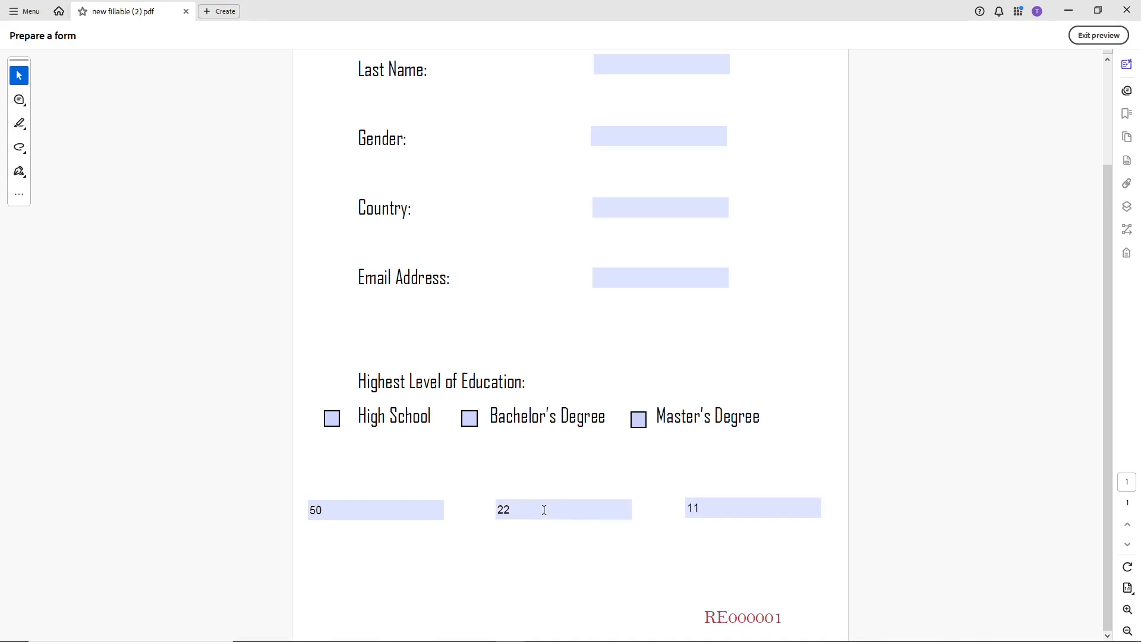
{"action": "left_click", "coordinate": [1099, 36]}
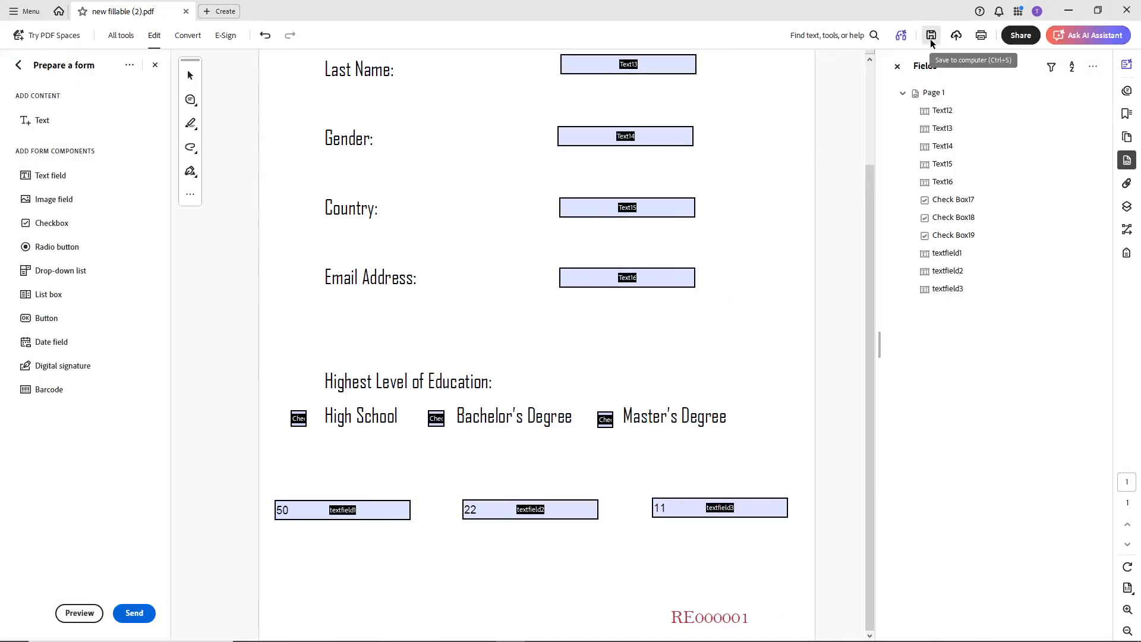